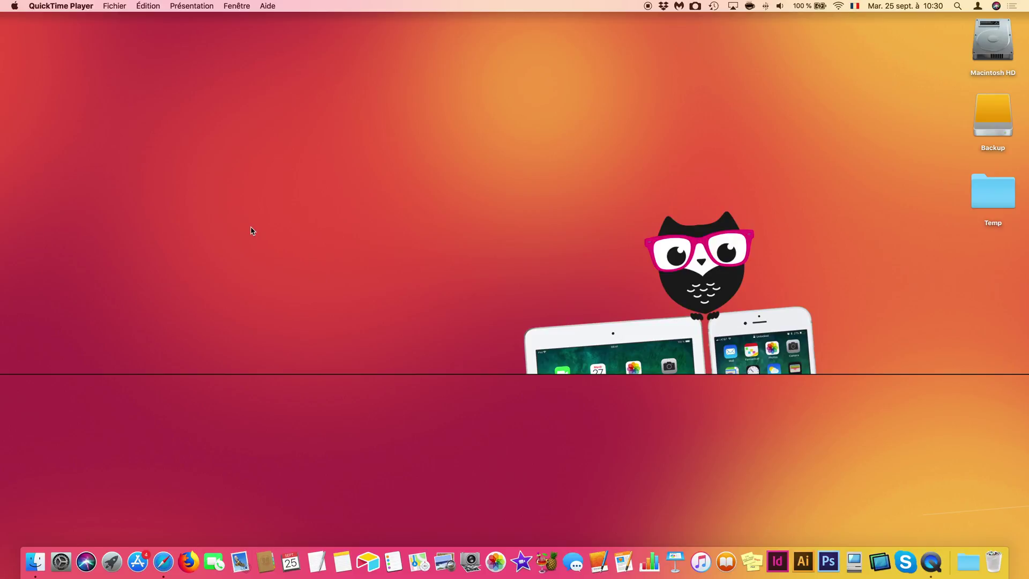
Step: Select the Backup disk on the desktop and check the progress of the Time Machine backup
left_click(1001, 119)
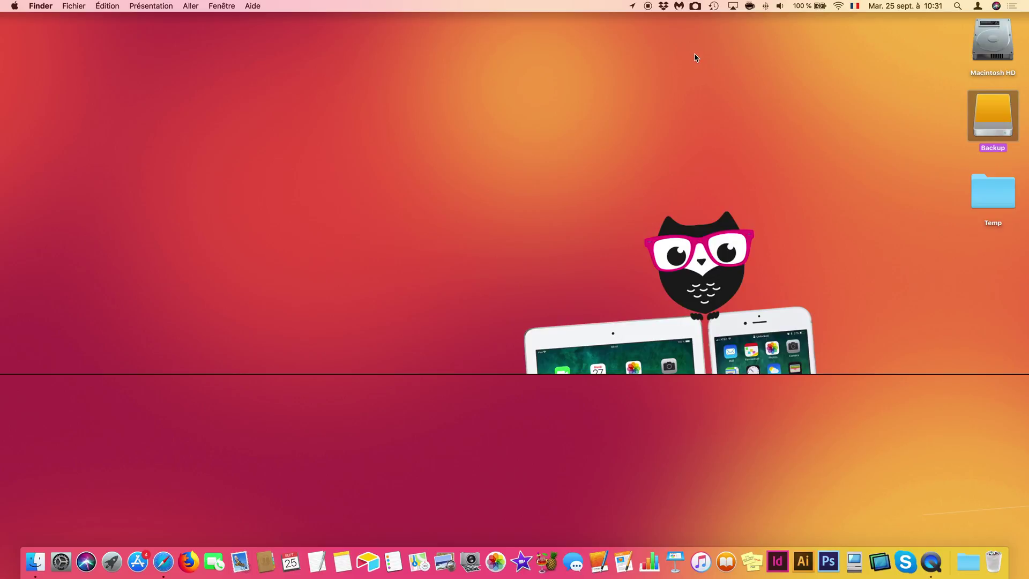
left_click(714, 7)
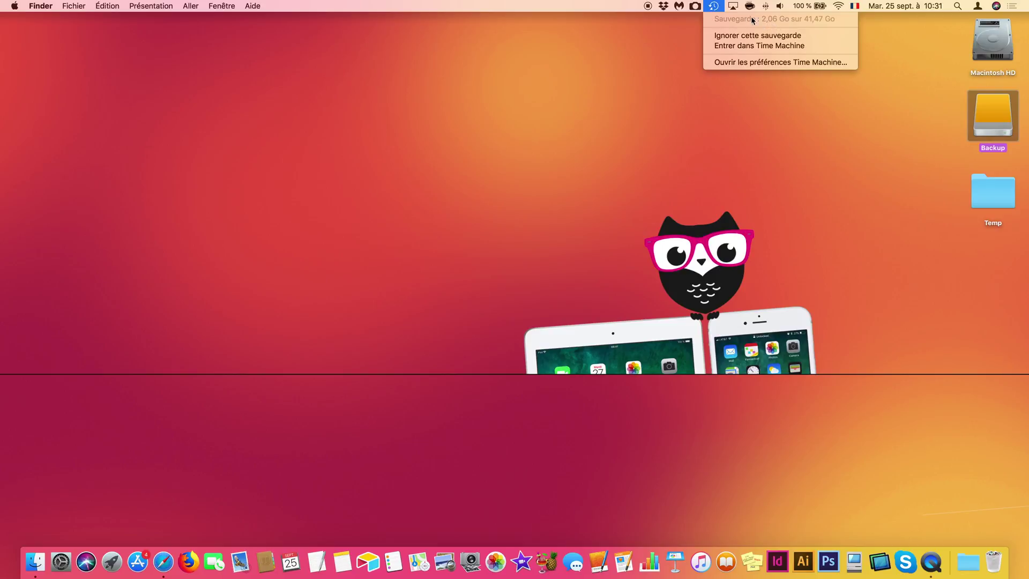
left_click(713, 7)
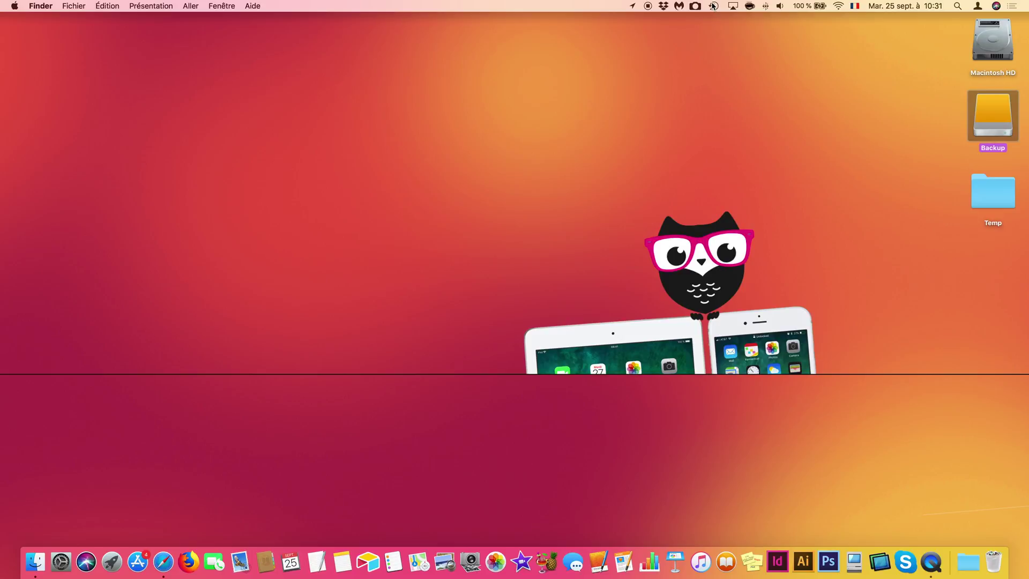
Step: Switch to Safari, search Google for "Apple Mojave", and open the upgrade instructions on Apple's macOS Mojave site
left_click(164, 560)
type("Apple Mojave")
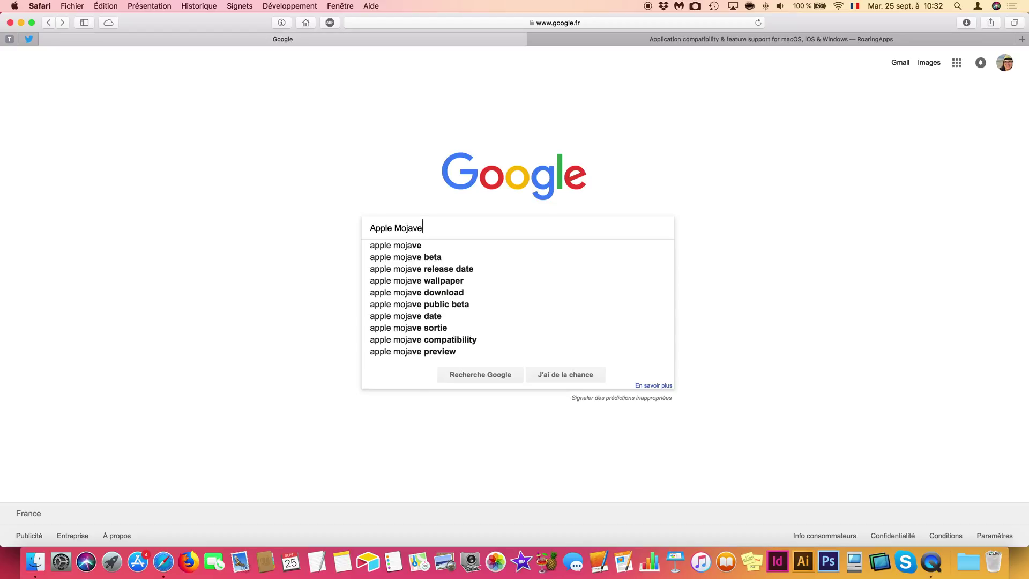
key("Return")
left_click(181, 150)
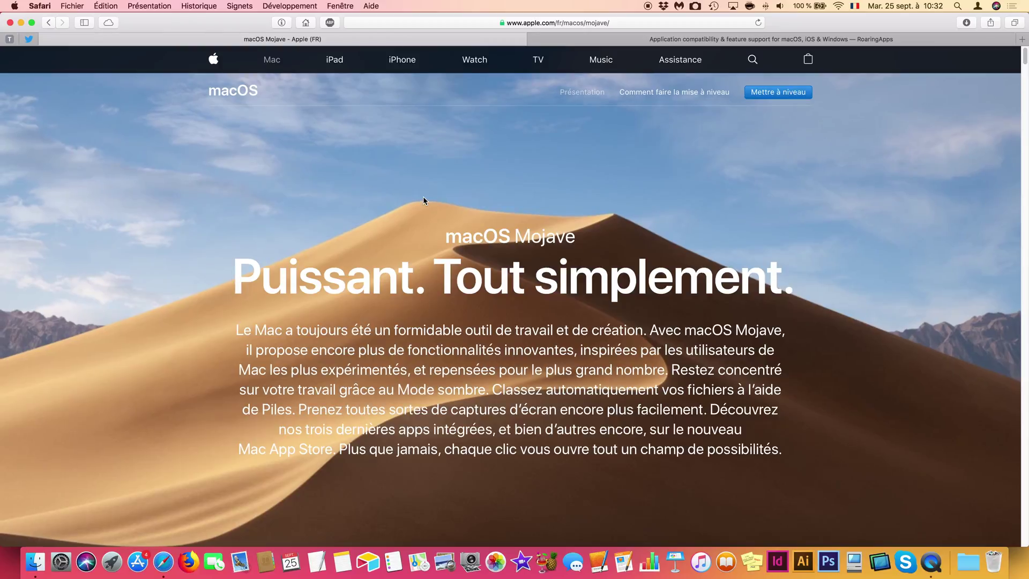
left_click(700, 97)
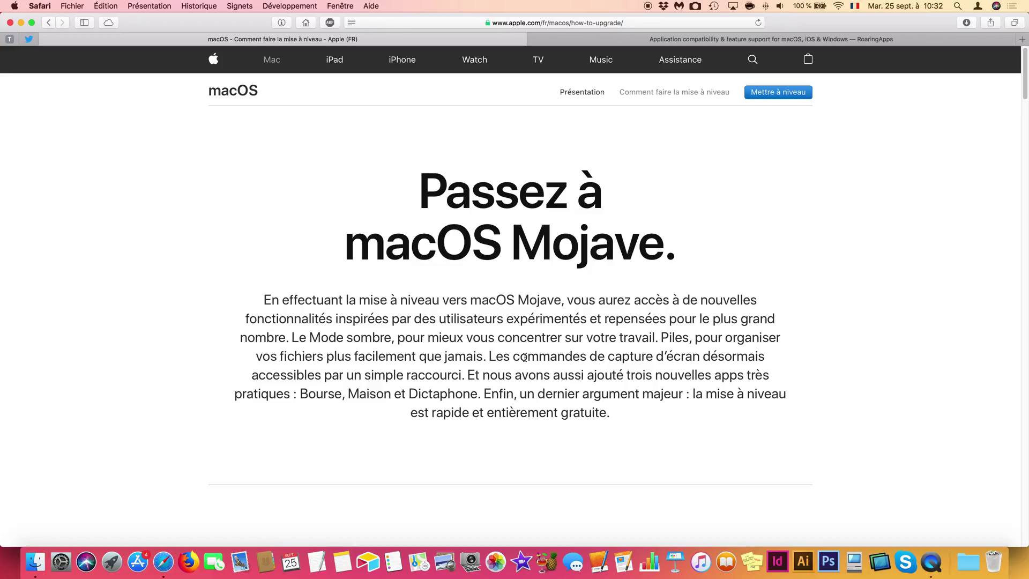
Step: Open the list of Mac hardware requirements from the upgrade instructions for macOS Mojave
scroll(524, 358, "down", 10)
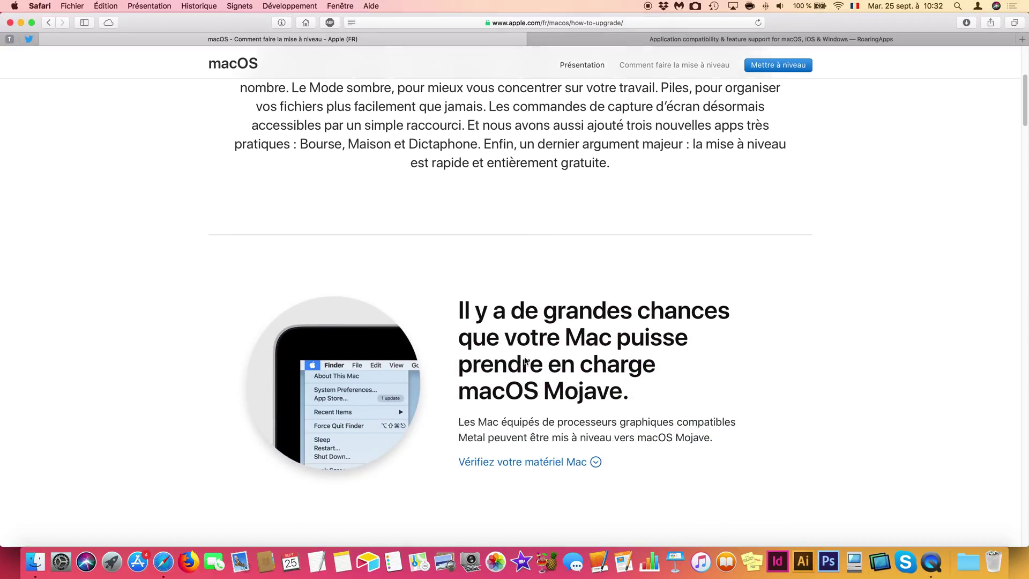
scroll(524, 357, "down", 4)
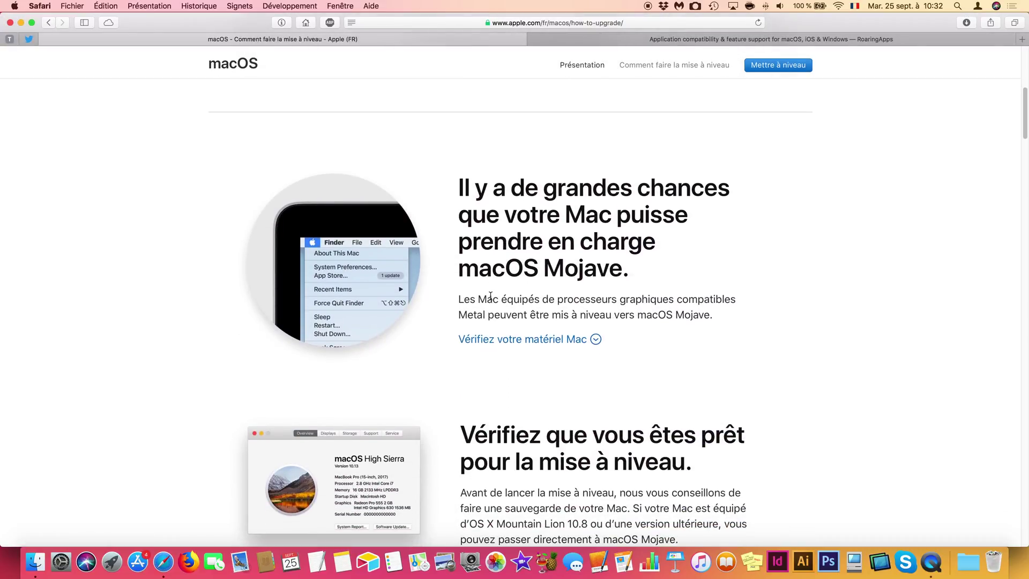
left_click(491, 339)
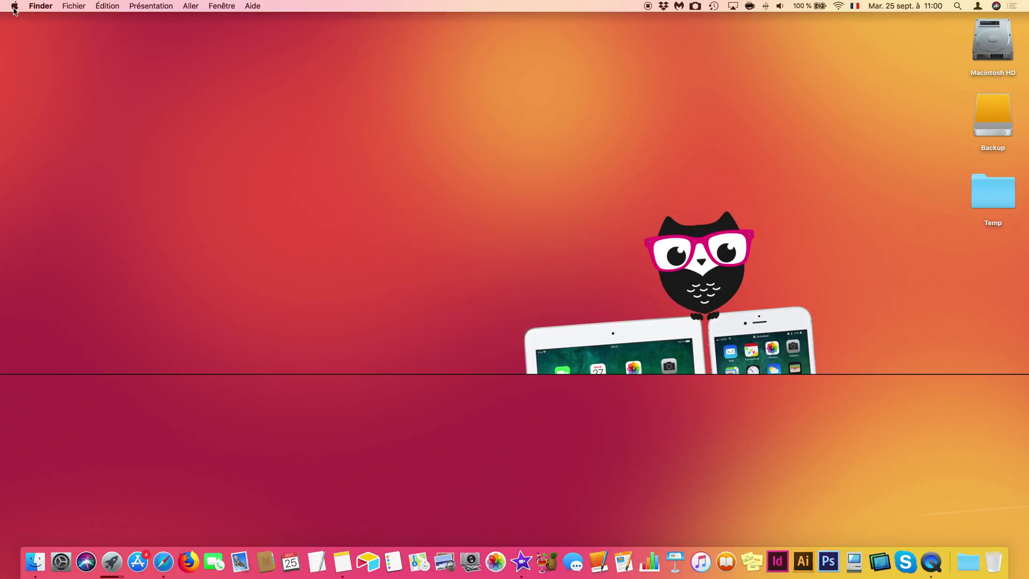
Step: Open the information about this Mac and examine its model name and year
left_click(13, 7)
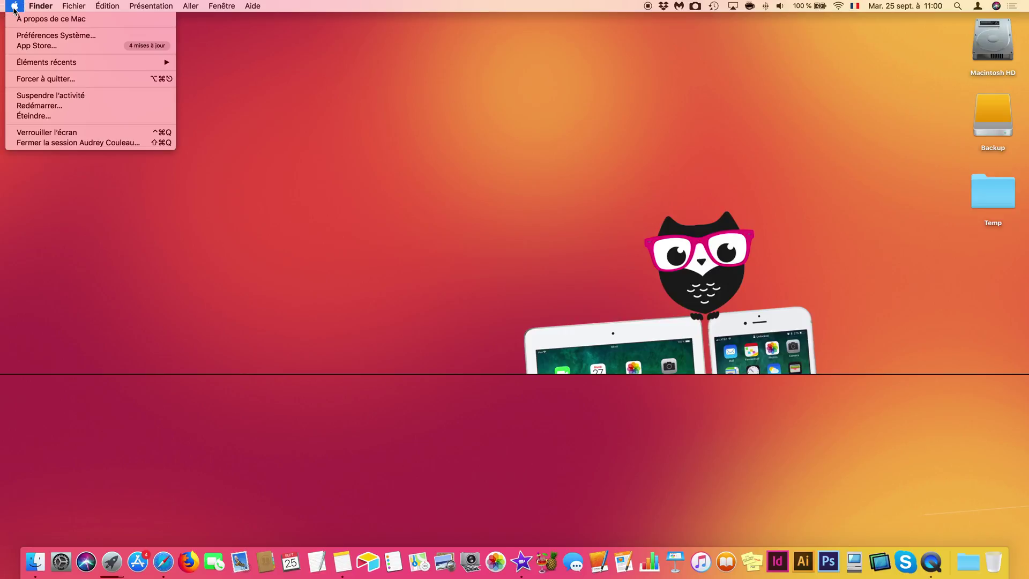
left_click(90, 20)
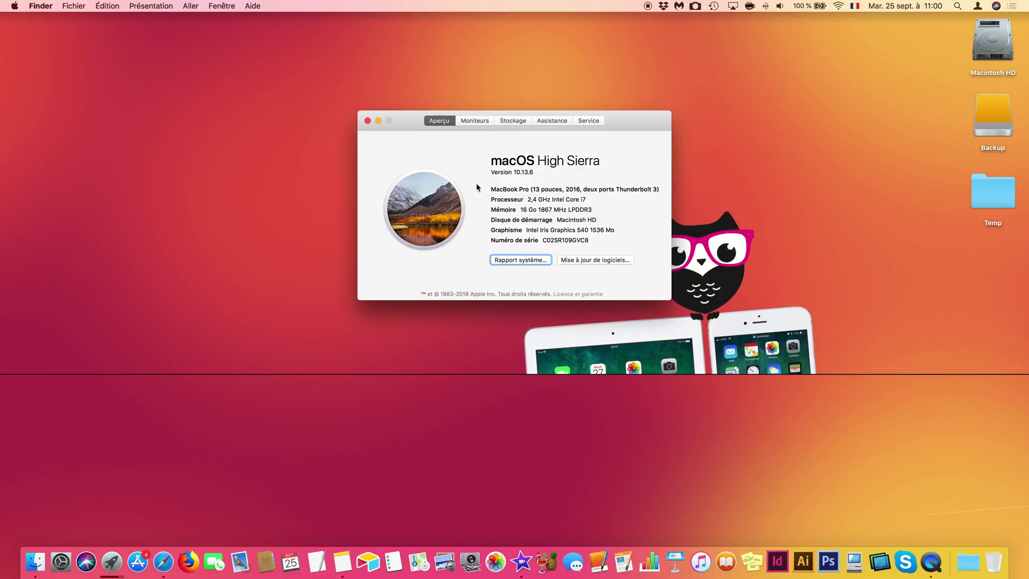
left_click_drag(490, 189, 584, 190)
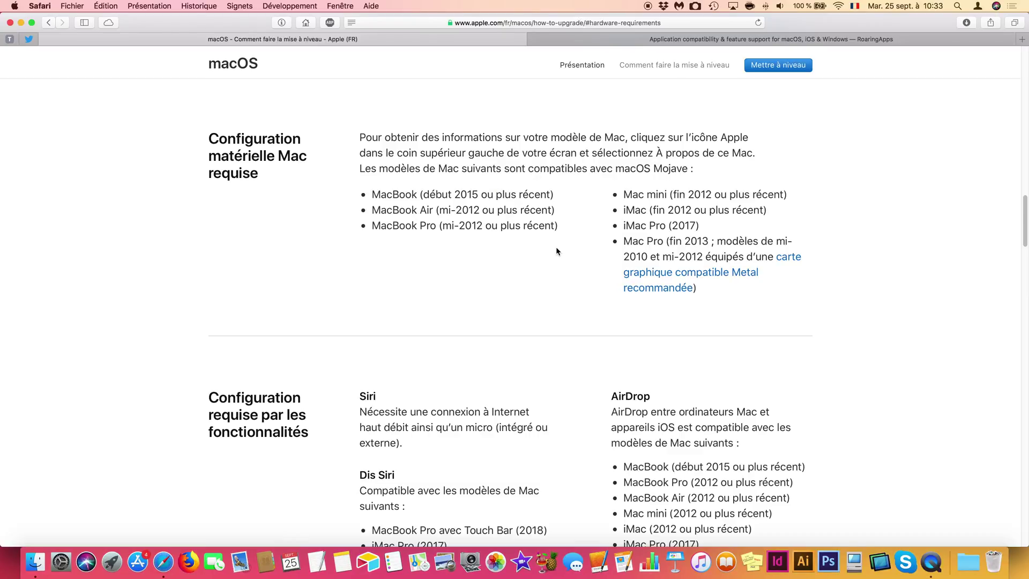
Step: Look up Handbrake on RoaringApps to check its compatibility with macOS Mojave
left_click(634, 41)
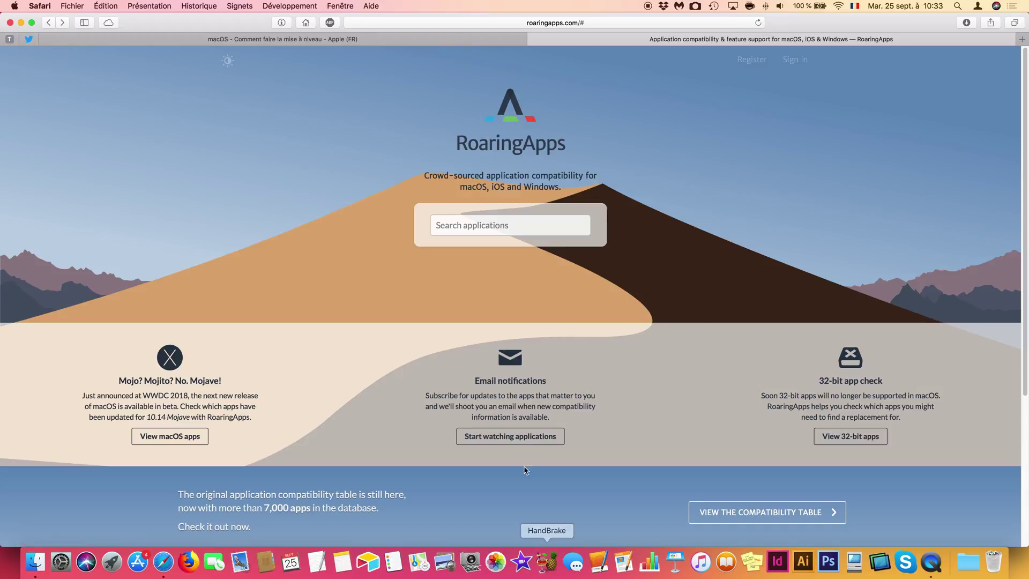
left_click(466, 228)
type("Handbrake")
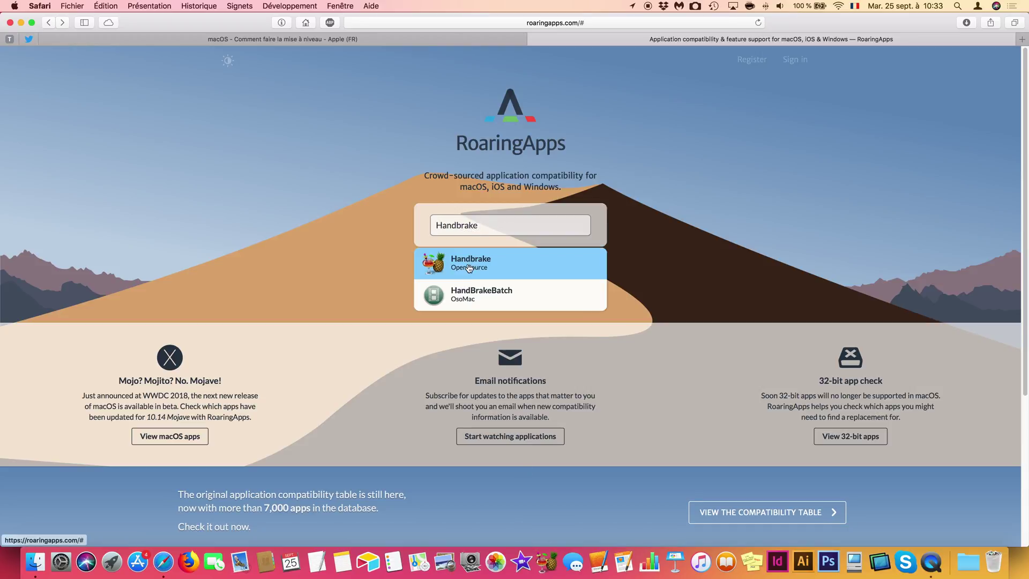
left_click(469, 266)
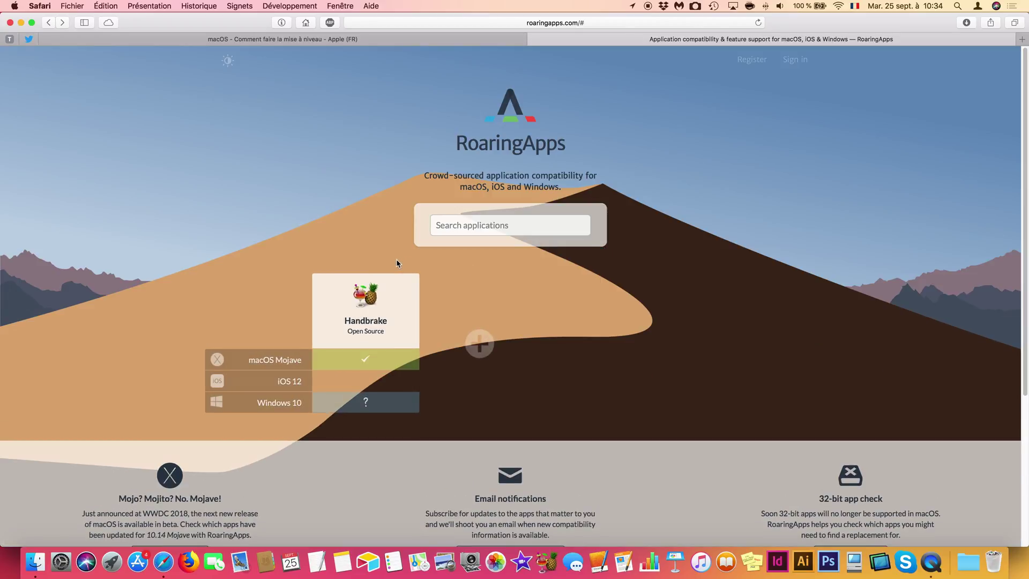
Step: Remove the Handbrake card and look up OpenEmu to check its compatibility with macOS Mojave
mouse_move(319, 282)
left_click(318, 281)
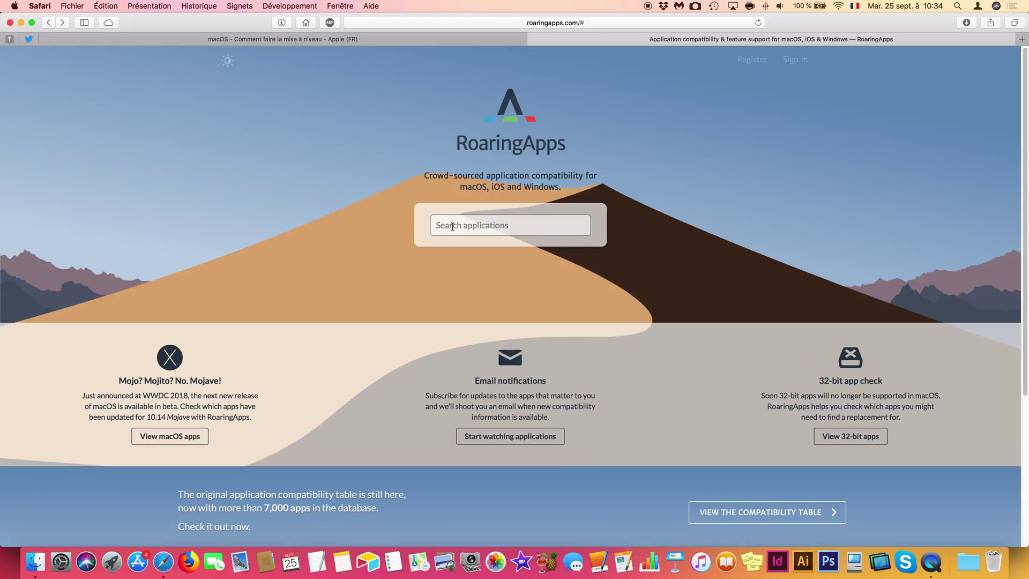
left_click(452, 226)
type("OpenEmu")
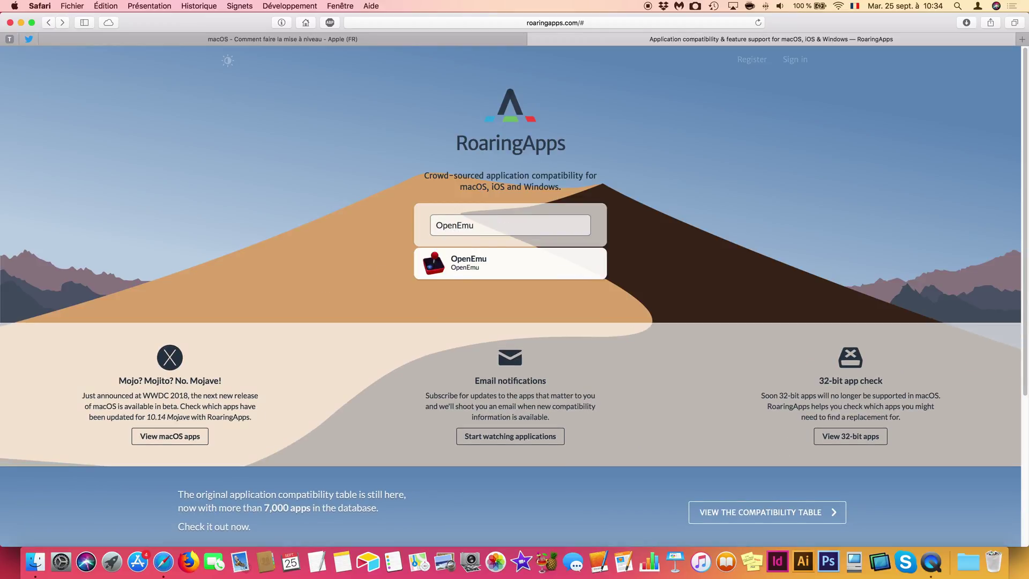
left_click(462, 267)
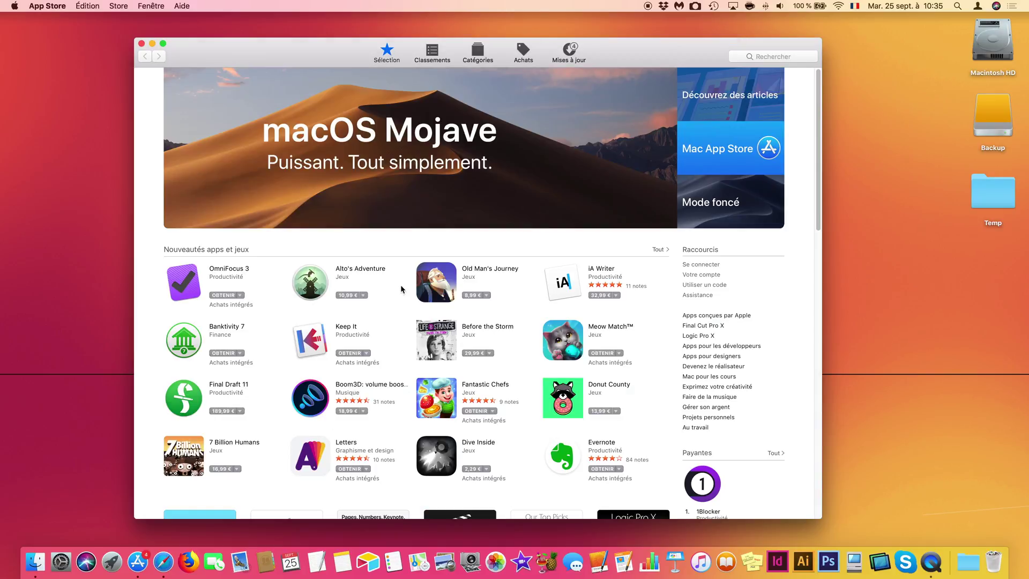
Step: Download macOS Mojave from its App Store page, close the store window, and check the download's progress
left_click(400, 176)
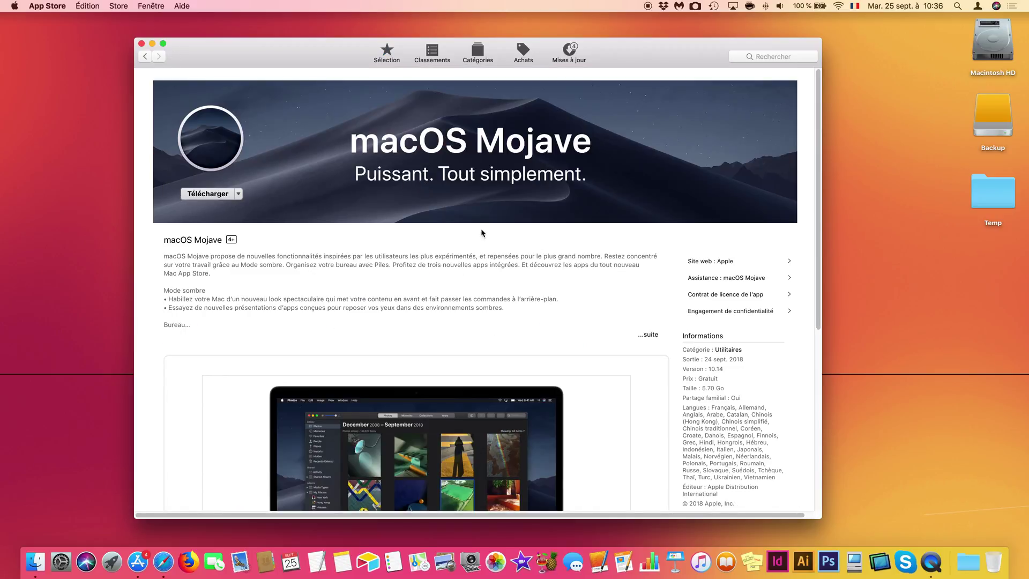
left_click(712, 390)
left_click(205, 195)
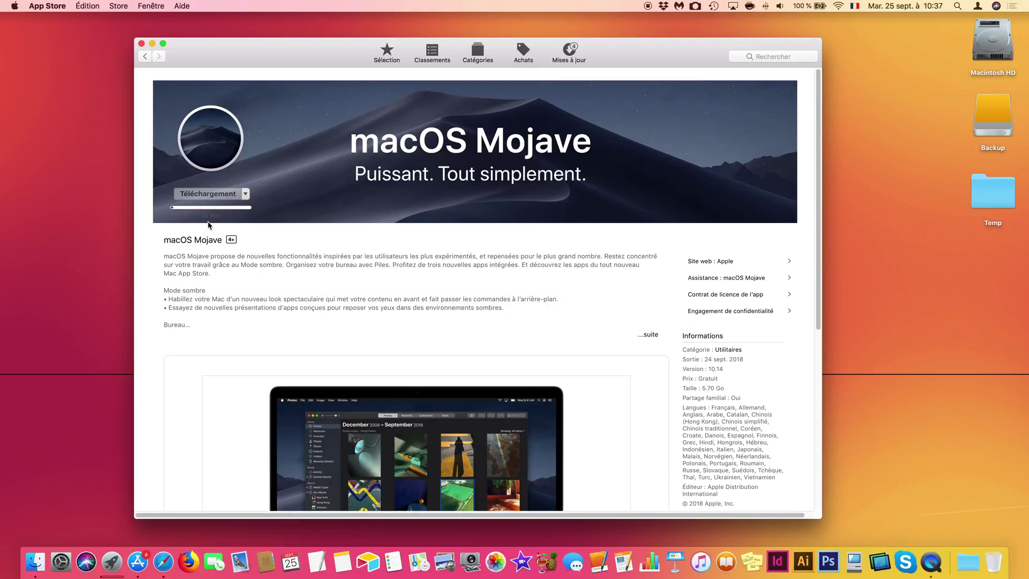
left_click(142, 43)
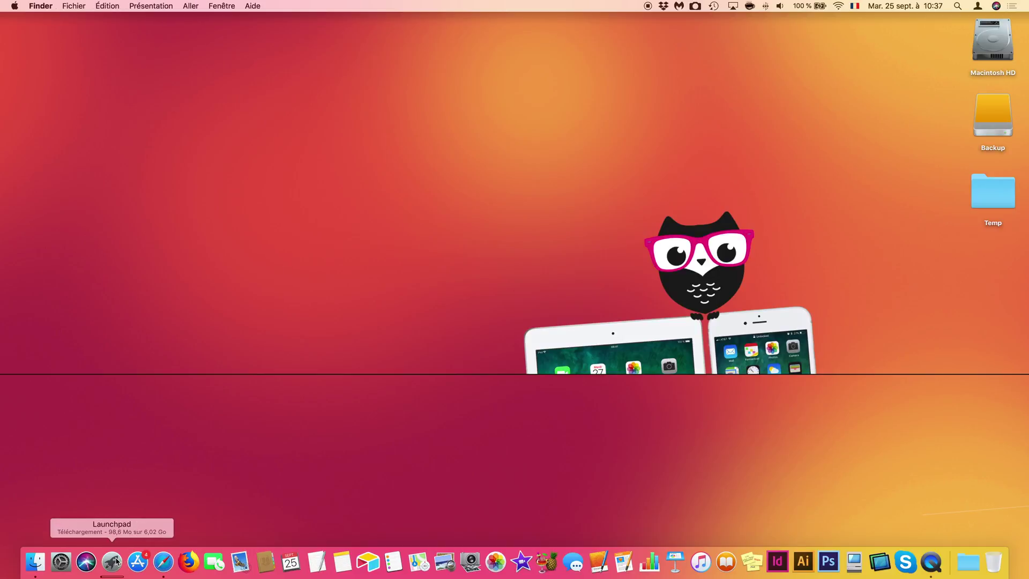
left_click(112, 561)
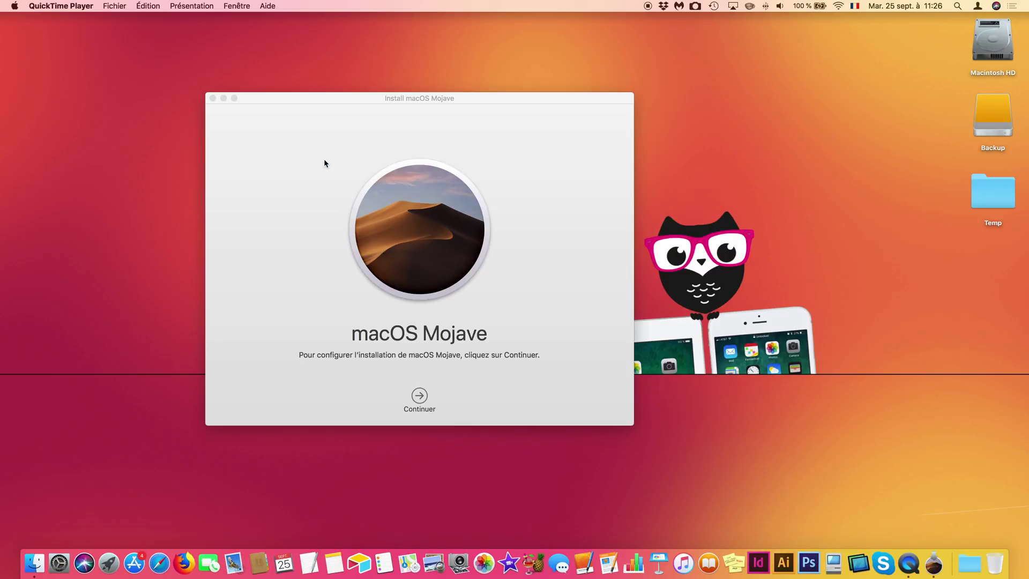
Step: Check the date of the latest Time Machine backup and eject the Backup disk
left_click(343, 100)
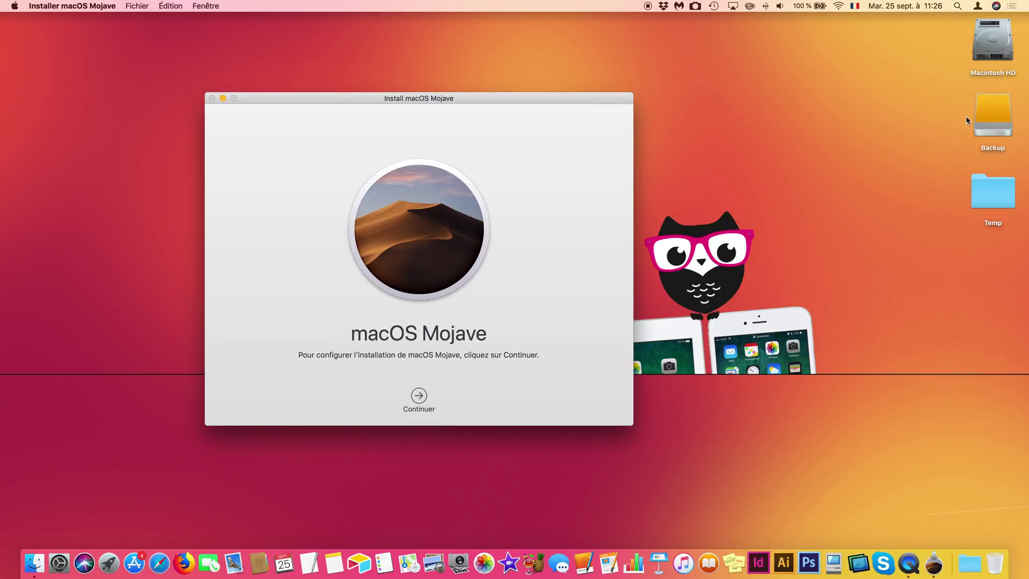
left_click(713, 6)
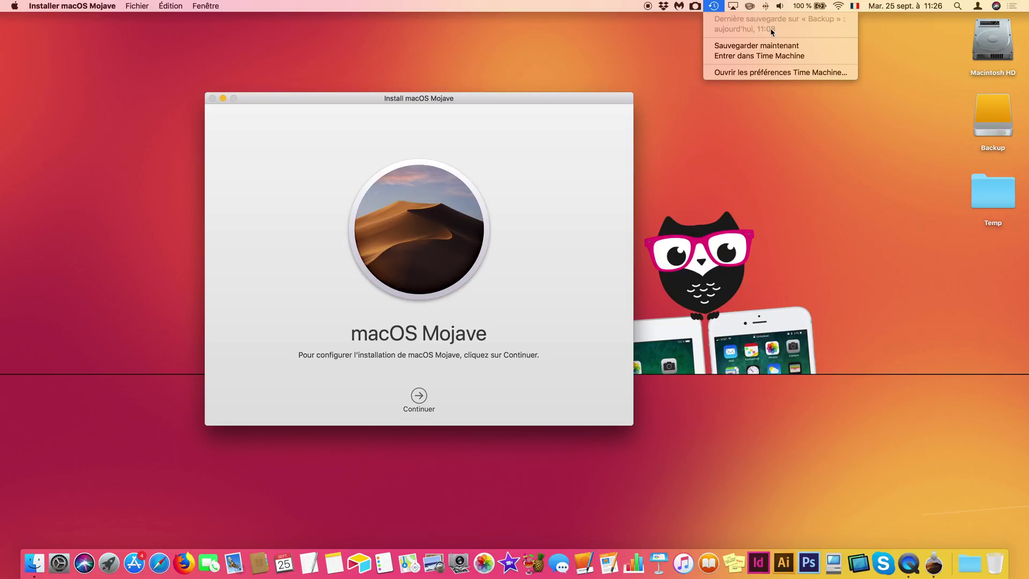
left_click(922, 86)
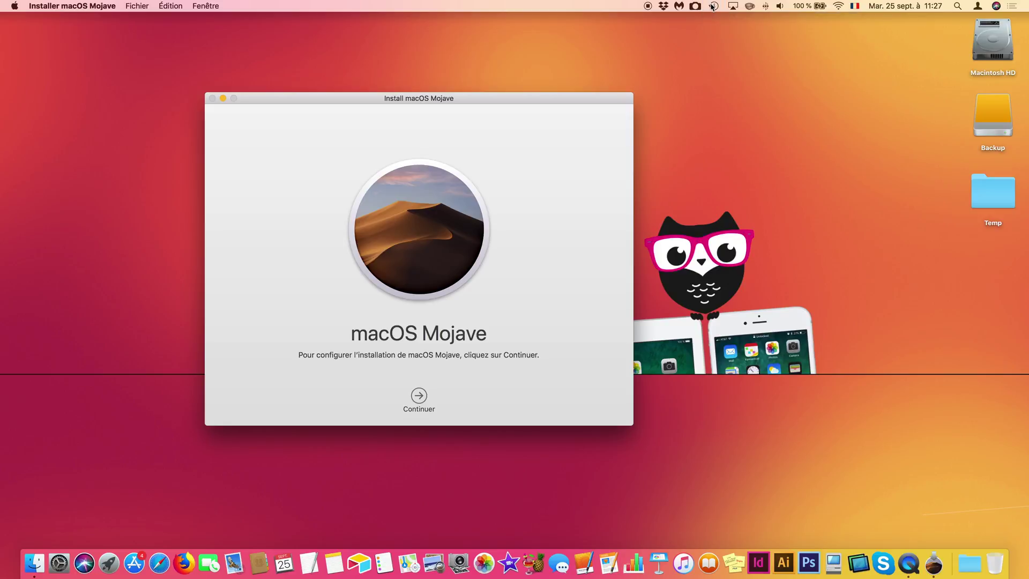
left_click_drag(984, 112, 994, 564)
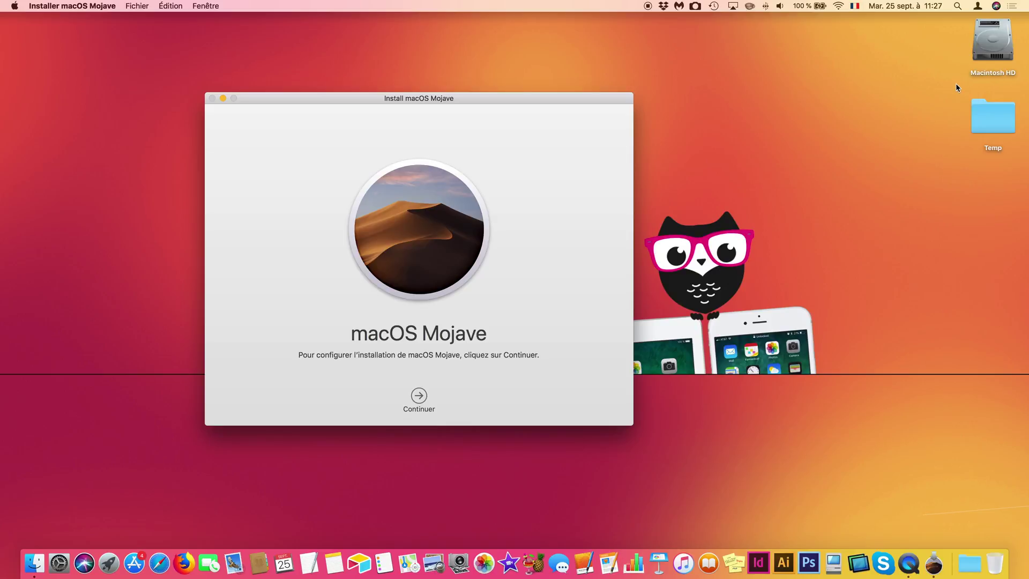
Step: Install macOS Mojave on Macintosh HD, accepting the licence agreement, and confirm the appearance style in the setup screen
left_click_drag(491, 99, 491, 101)
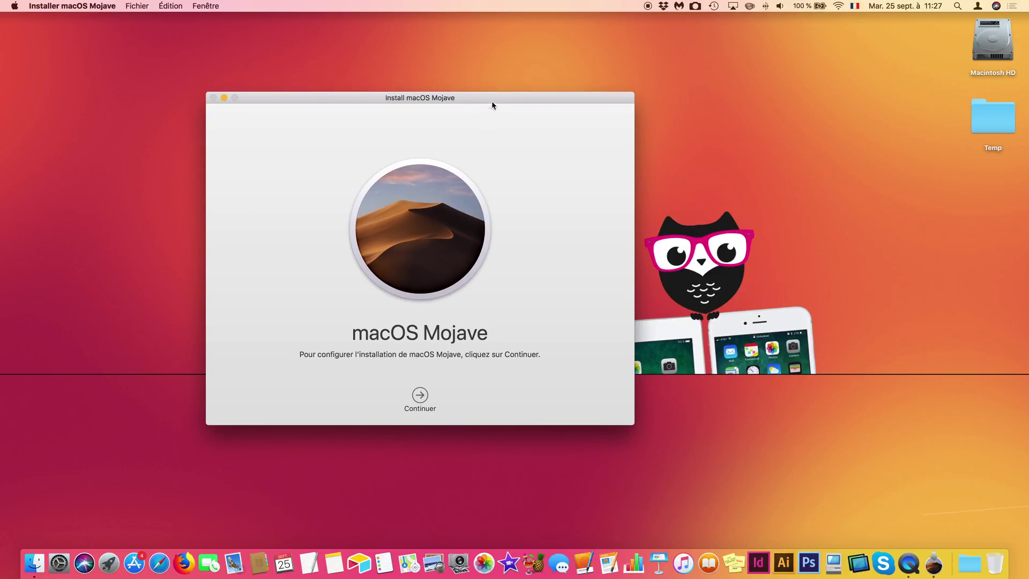
left_click(421, 396)
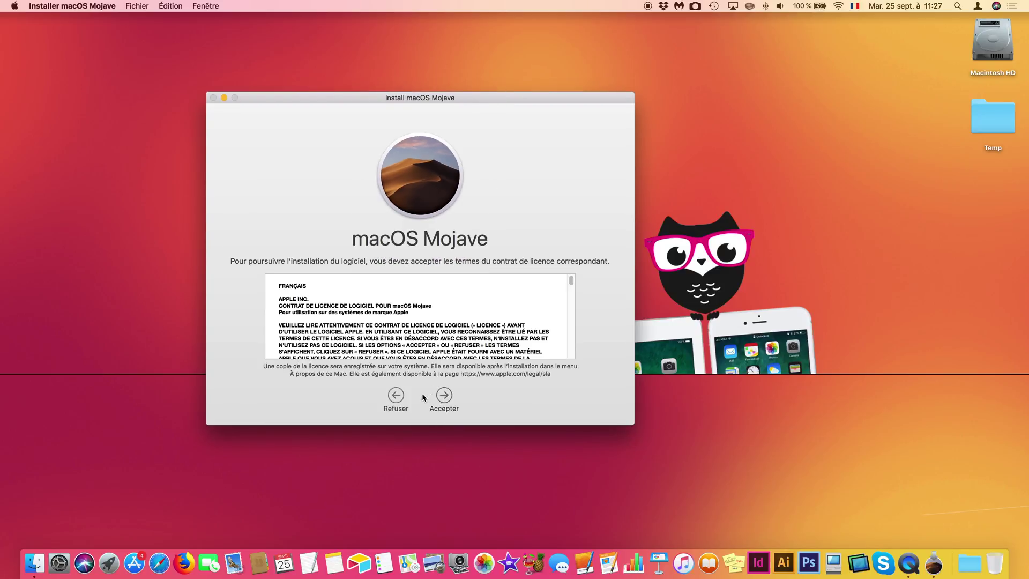
left_click(443, 396)
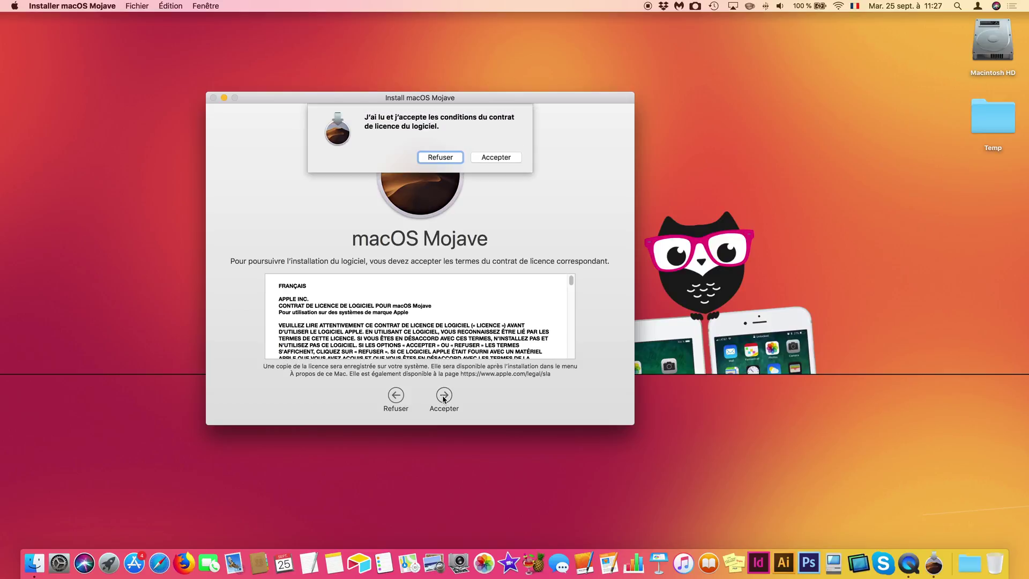
left_click(507, 158)
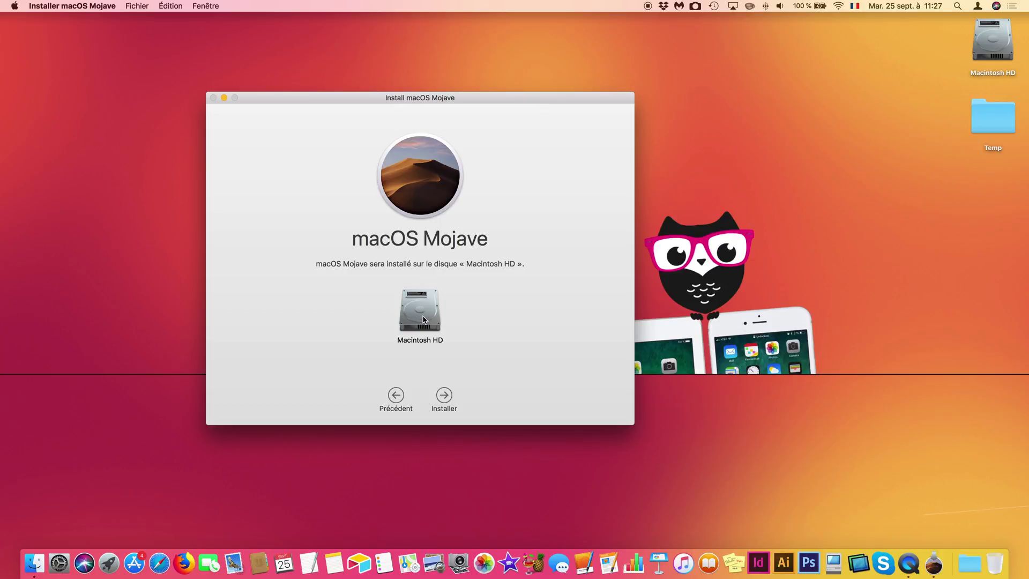
left_click(447, 396)
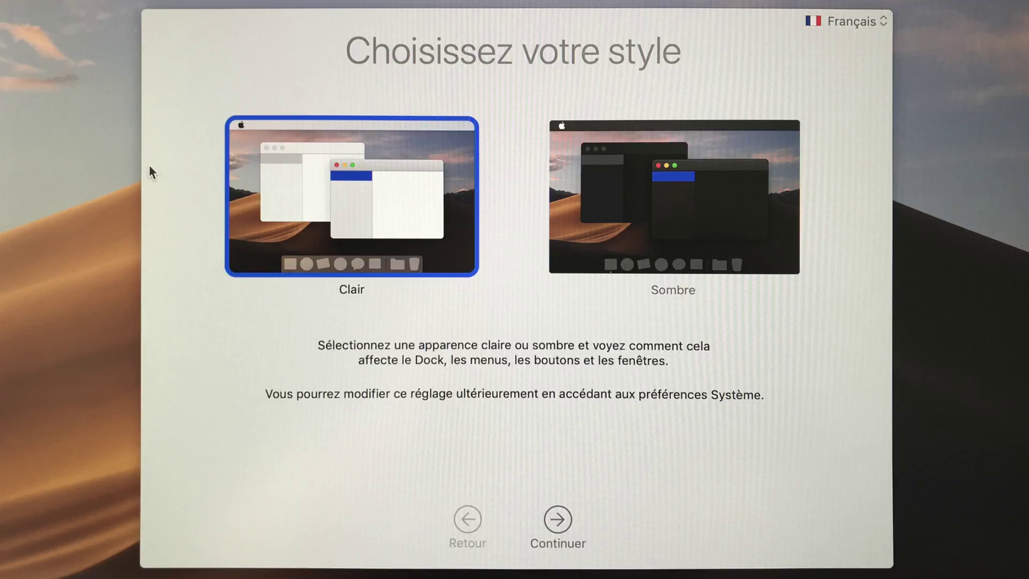
left_click(553, 522)
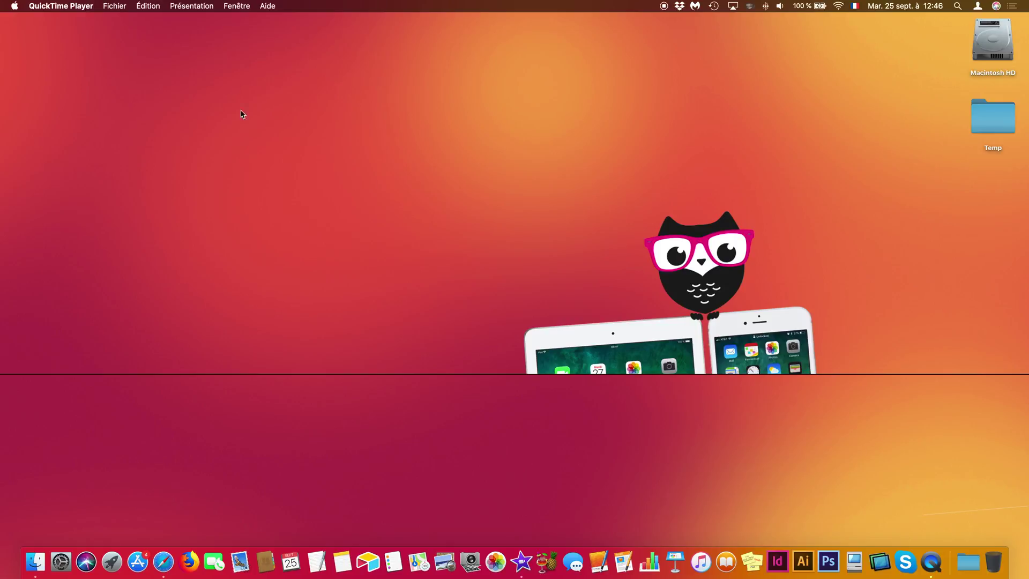
Step: Examine the look of the QuickTime Player menus and open a Finder window on the home folder
left_click(179, 8)
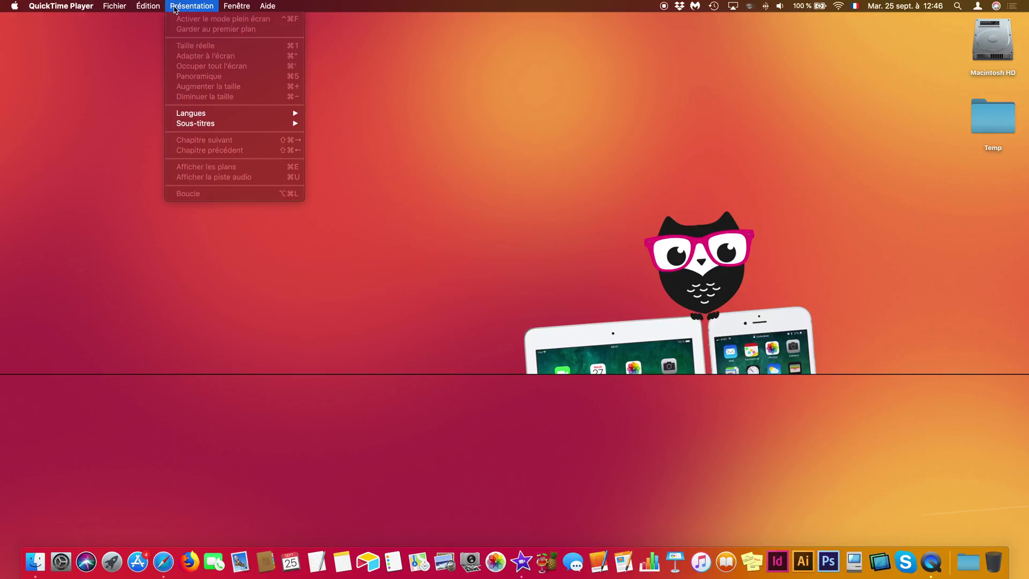
mouse_move(62, 6)
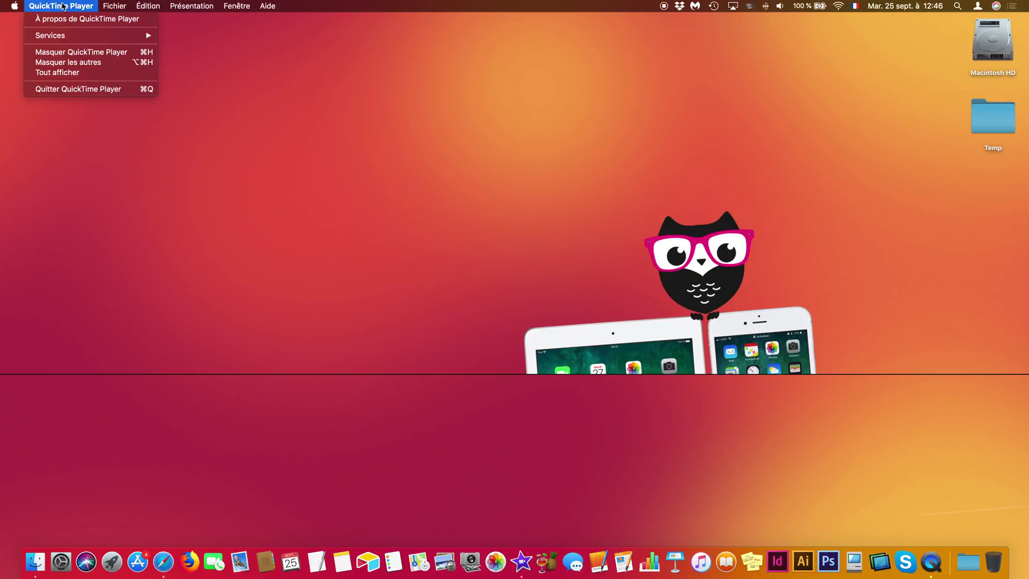
left_click(276, 7)
left_click(35, 561)
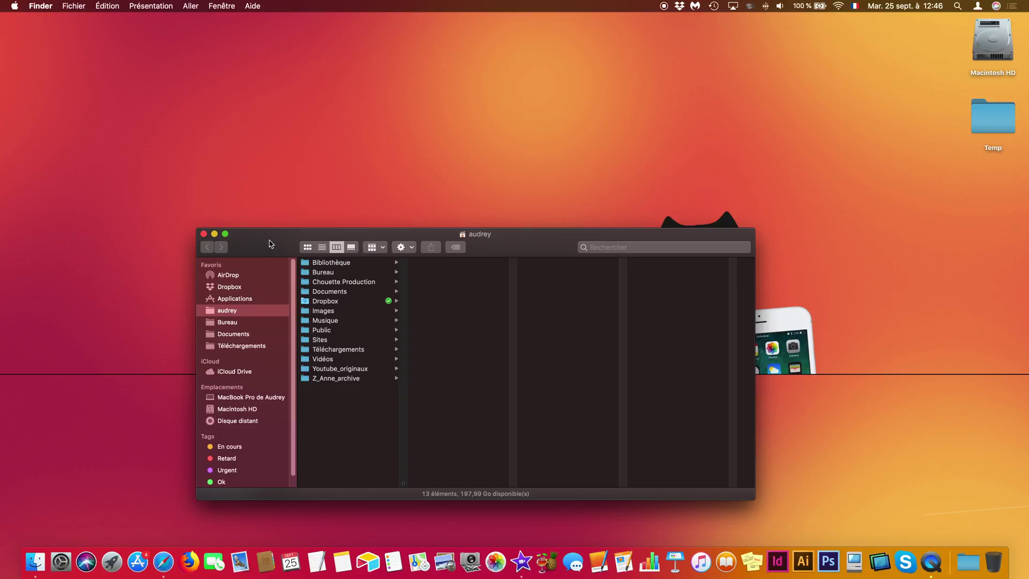
Step: Close the Finder window and review the appearance mode and accent colour options in the Général system preferences
key("super+w")
left_click(61, 561)
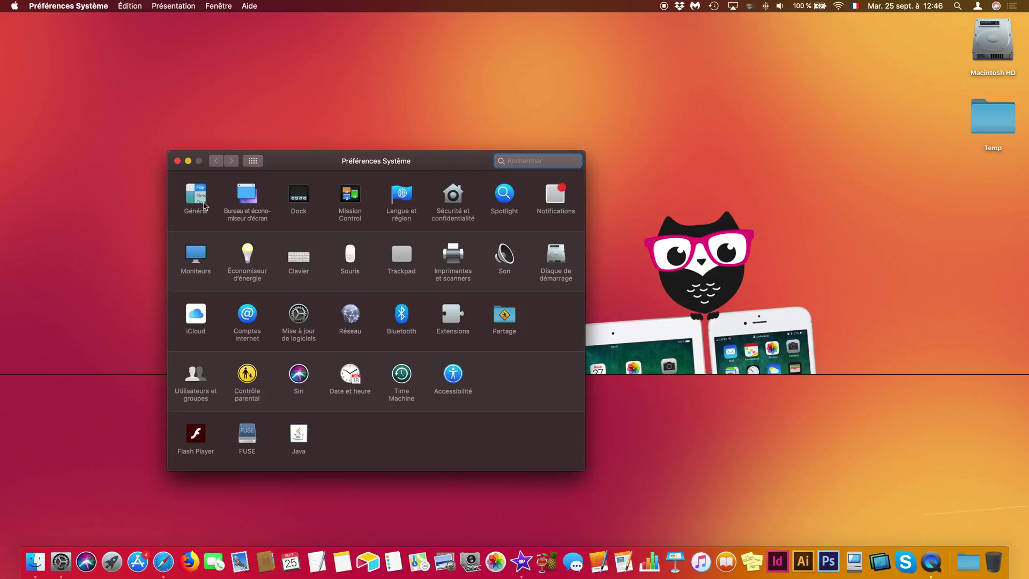
left_click(196, 197)
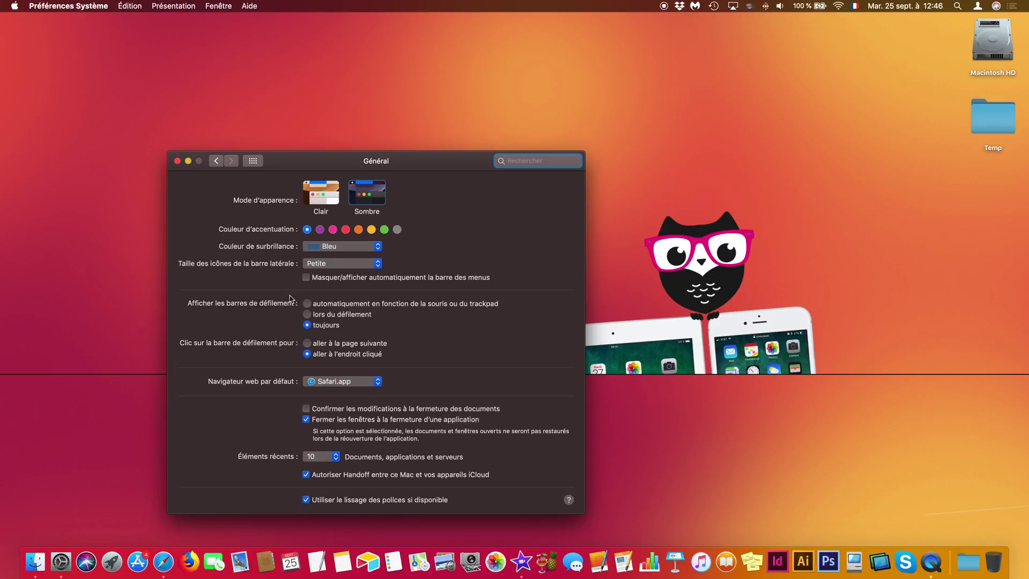
left_click_drag(303, 175, 299, 138)
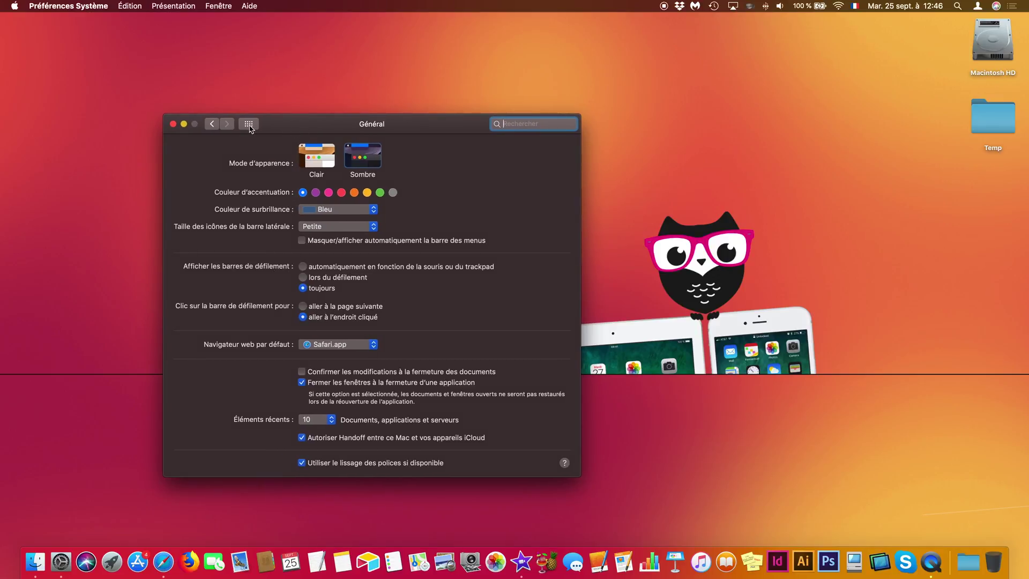
left_click(173, 124)
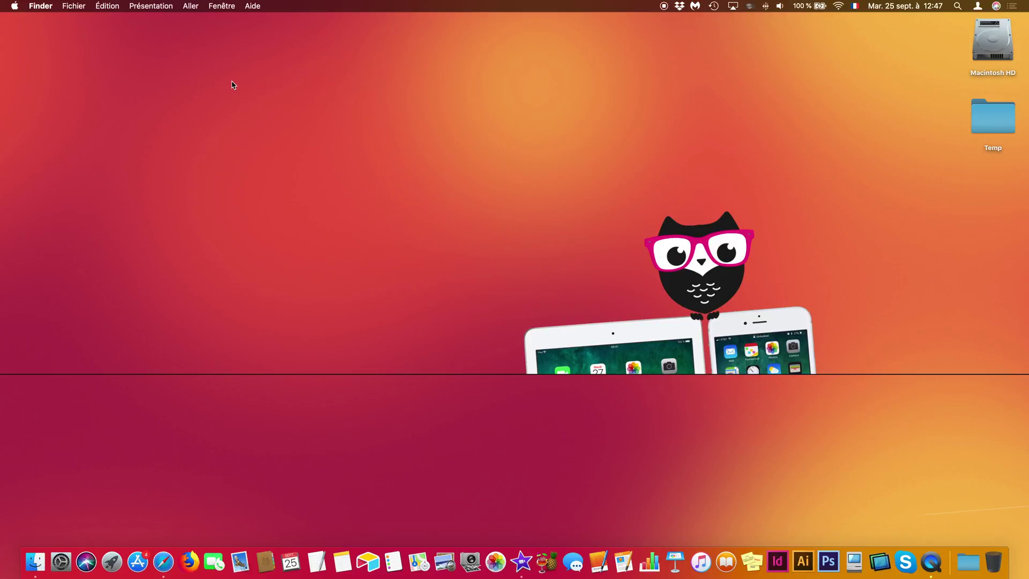
Step: Check the installed macOS version in the information about this Mac and close that window
left_click(14, 7)
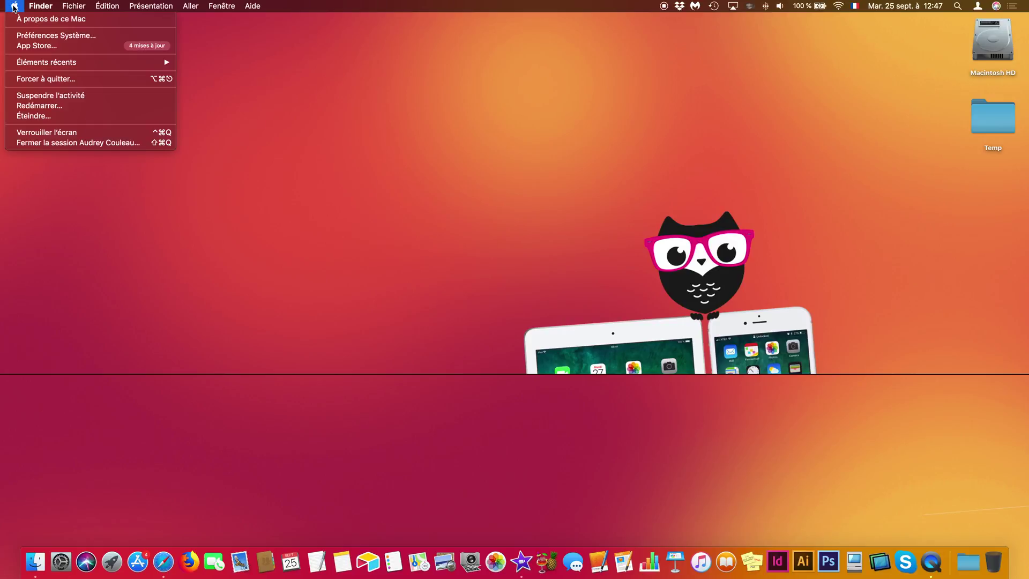
left_click(15, 19)
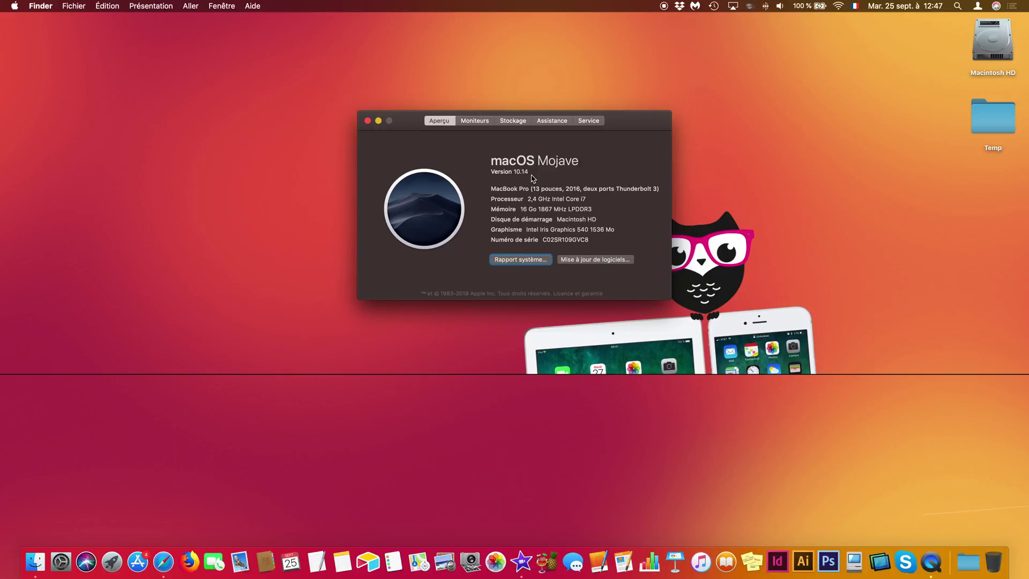
left_click(368, 121)
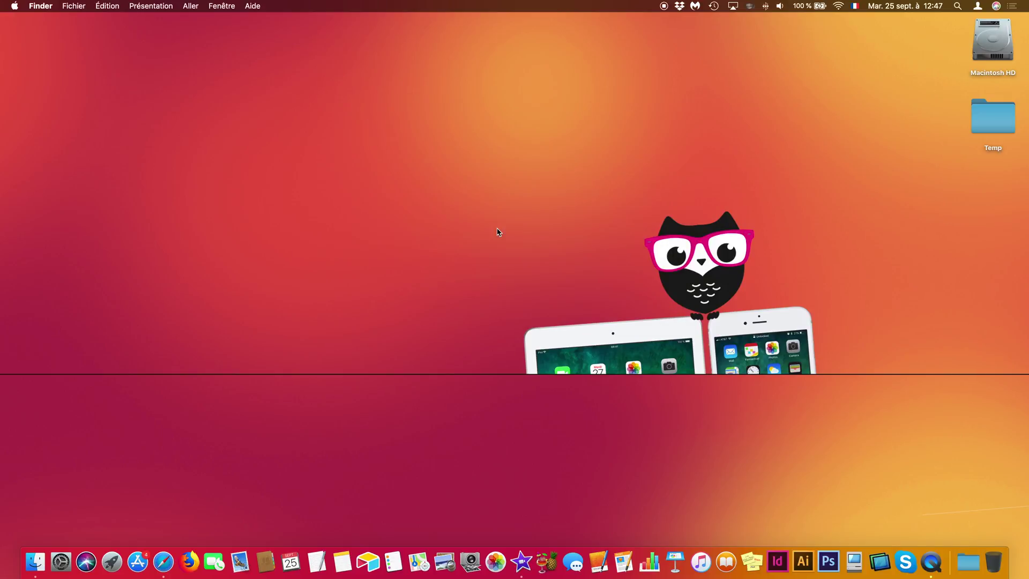